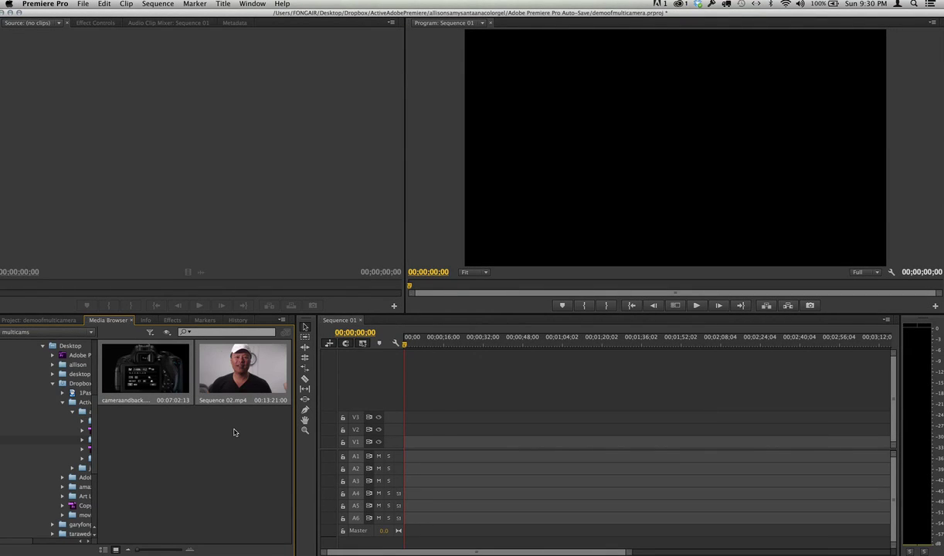
# Import cameraandback.mp4 and Sequence 02.mp4 from the Media Browser, then view them in the Project panel.
pyautogui.moveTo(228, 418); pyautogui.dragTo(159, 377)
pyautogui.rightClick(159, 377)
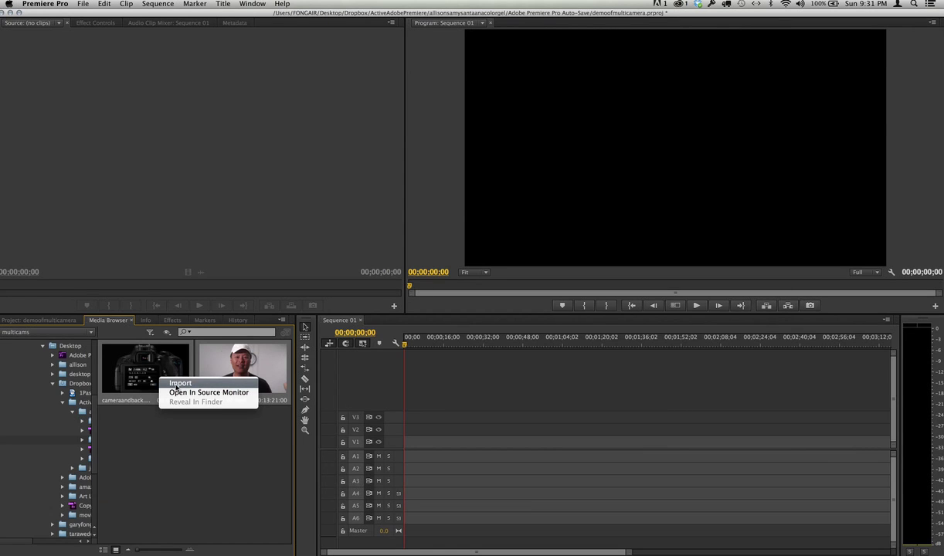
pyautogui.click(177, 384)
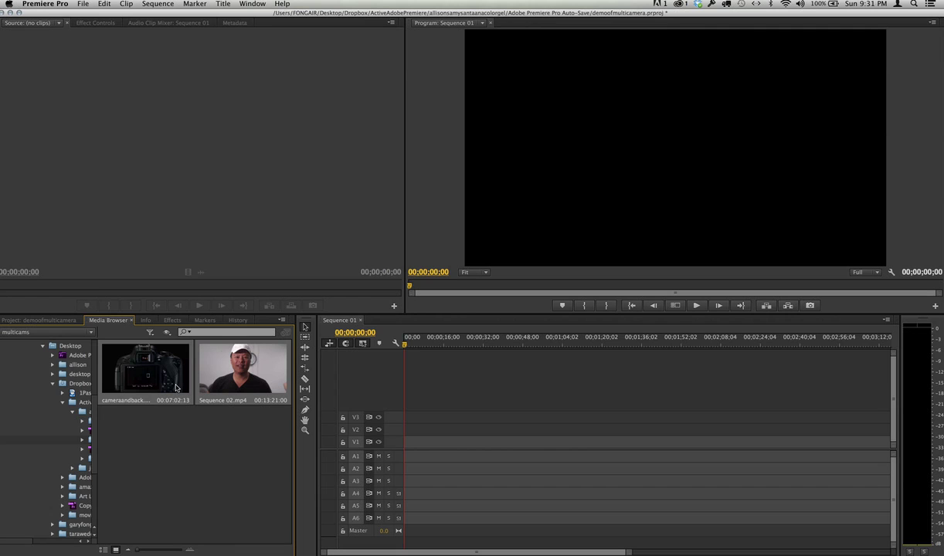
pyautogui.click(56, 321)
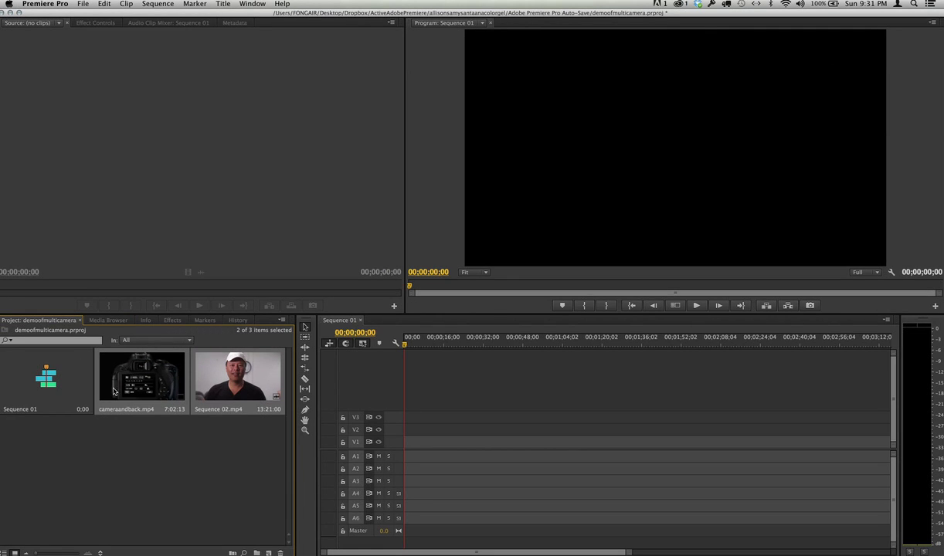
# Select Sequence 02.mp4 and cameraandback.mp4 and start Create Multi-Camera Source Sequence for them.
pyautogui.click(245, 442)
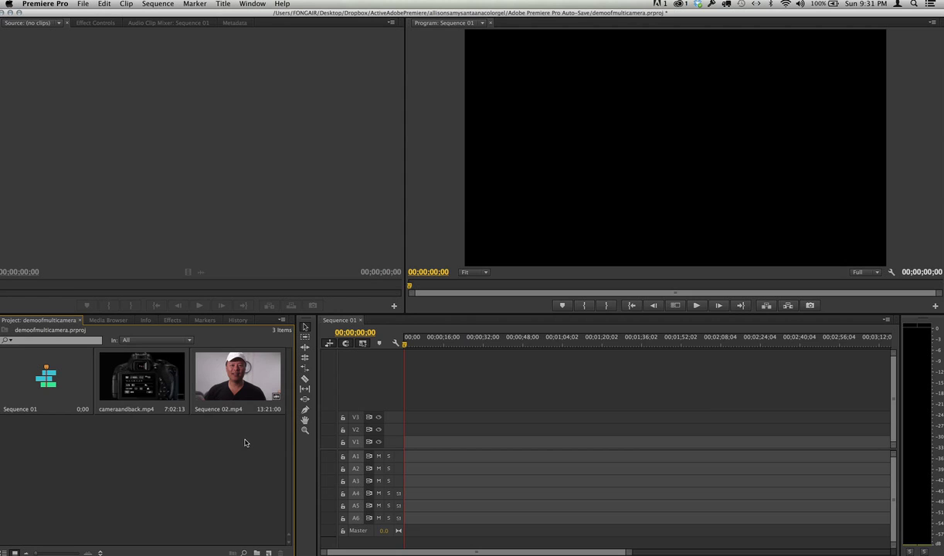
pyautogui.click(215, 381)
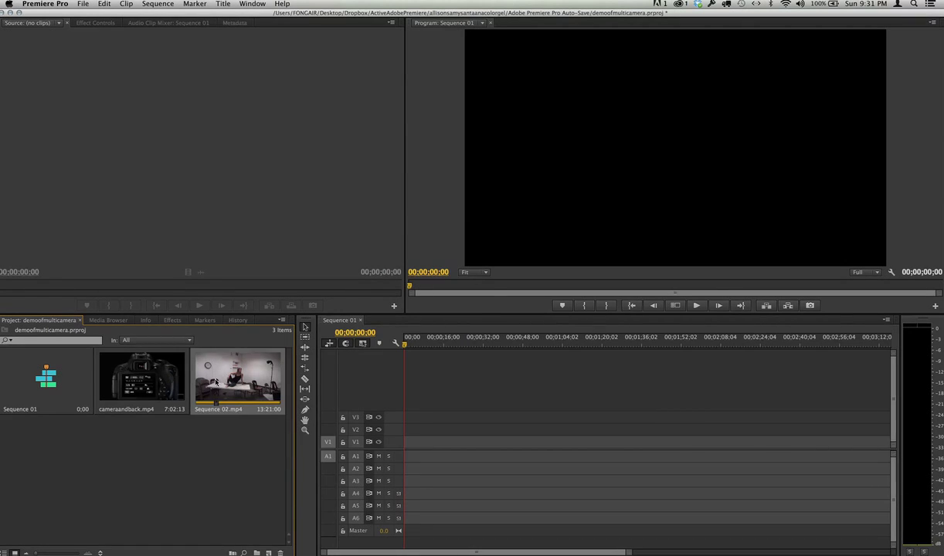
pyautogui.keyDown('shift'); pyautogui.click(153, 380); pyautogui.keyUp('shift')
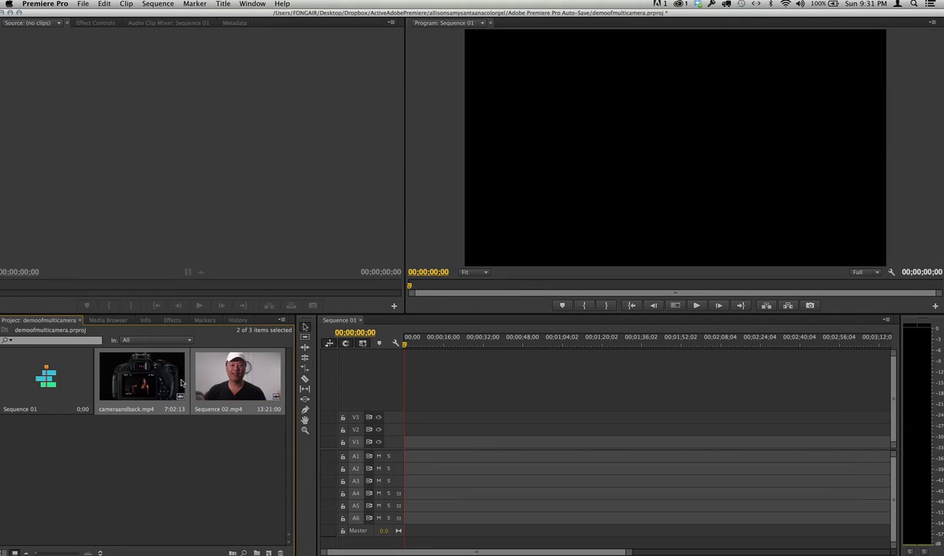
pyautogui.rightClick(162, 372)
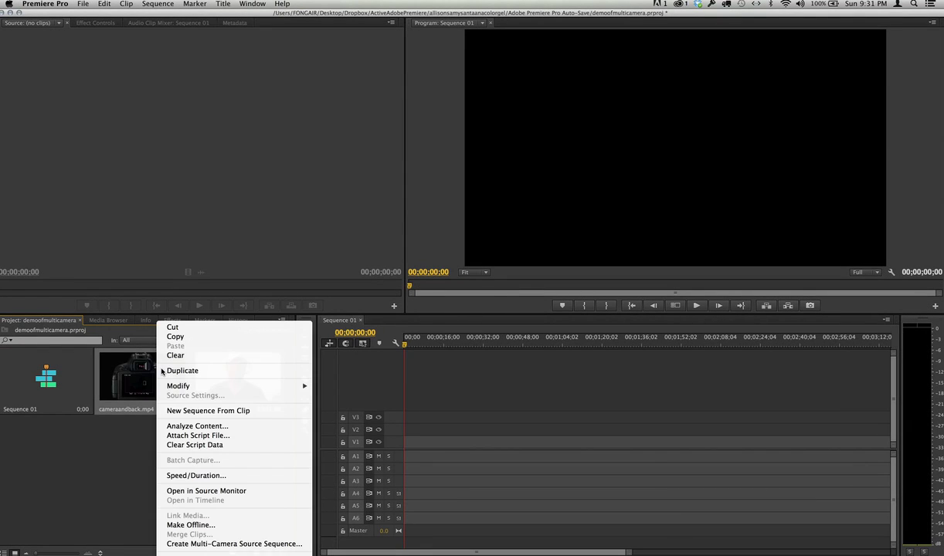
pyautogui.click(186, 544)
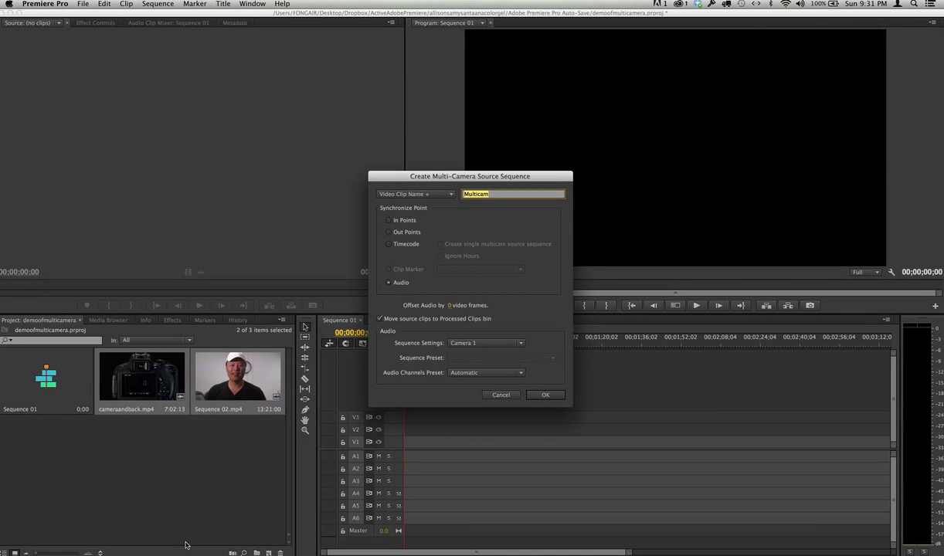
# Build the multicam source sequence with the Audio synchronize point.
pyautogui.click(390, 284)
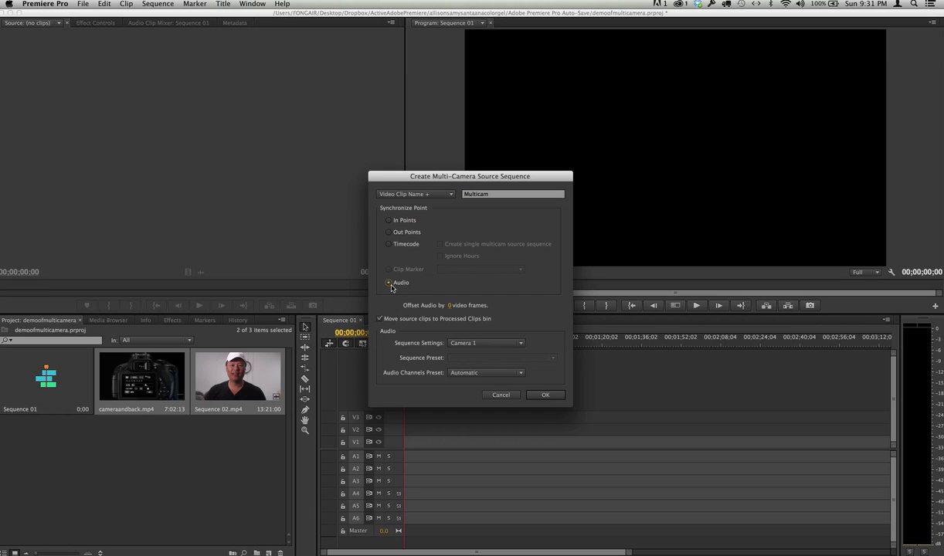
pyautogui.click(545, 396)
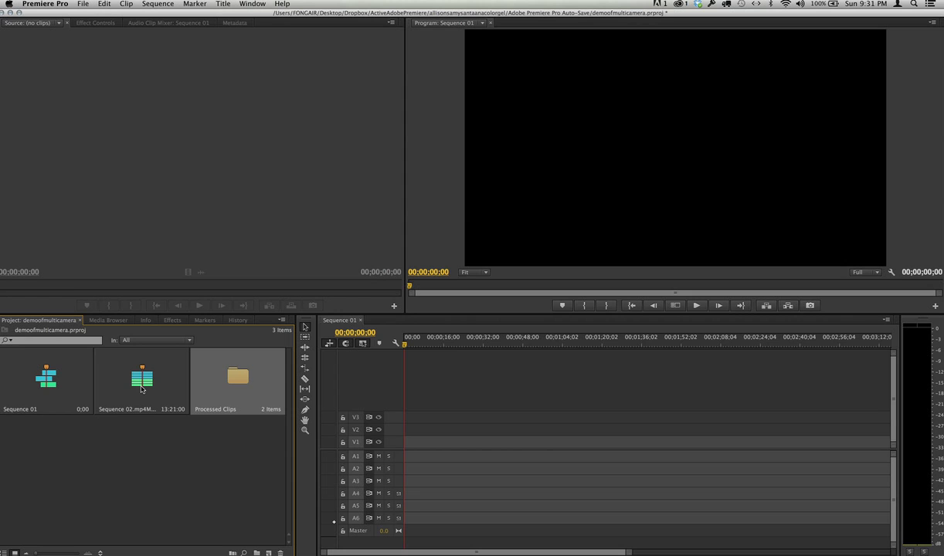
# Make a new sequence from the Sequence 02.mp4Multicam source with New Sequence From Clip.
pyautogui.rightClick(142, 374)
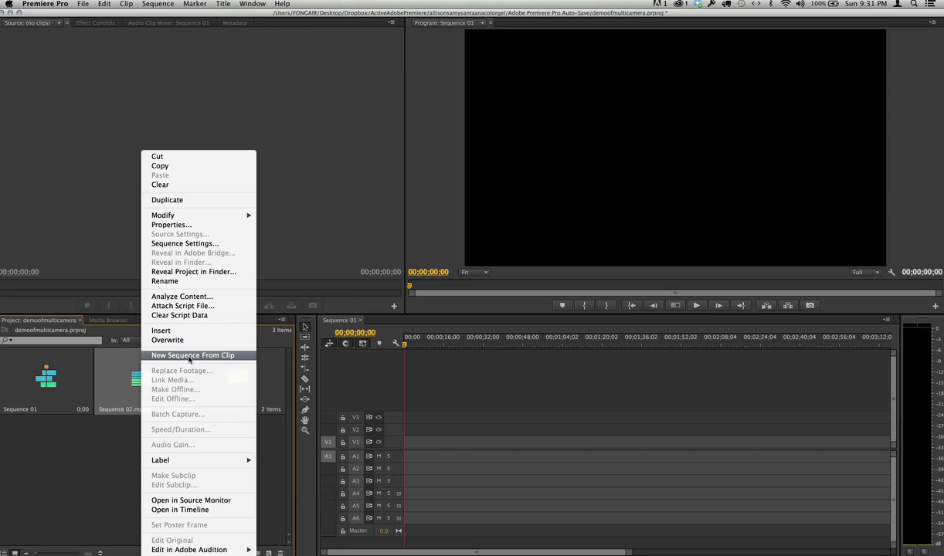
pyautogui.click(189, 357)
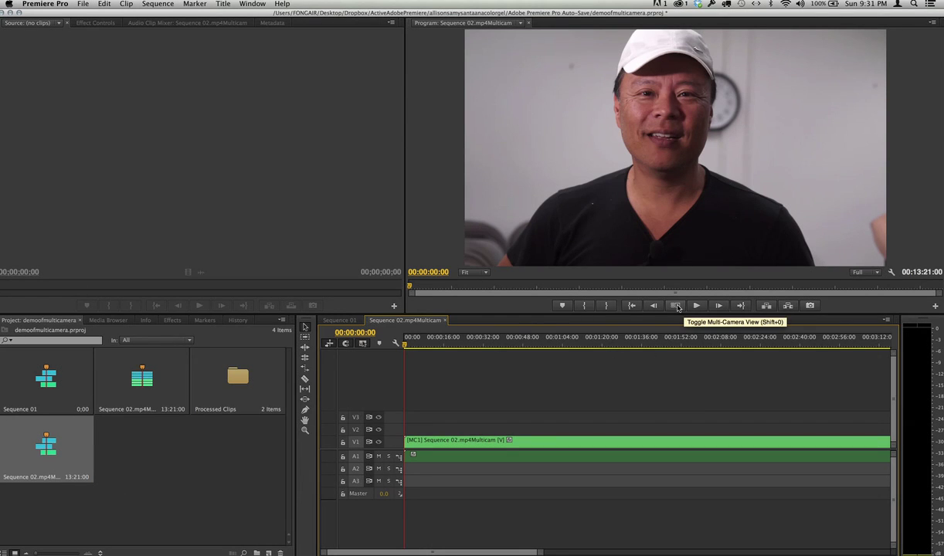
# Turn on the Program monitor's multi-camera view showing both angles beside the output.
pyautogui.click(935, 306)
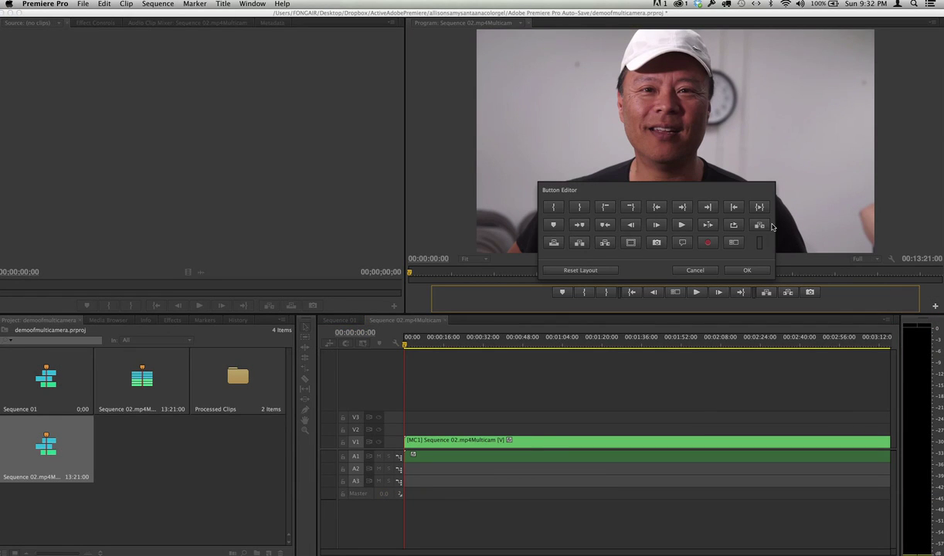
pyautogui.click(696, 270)
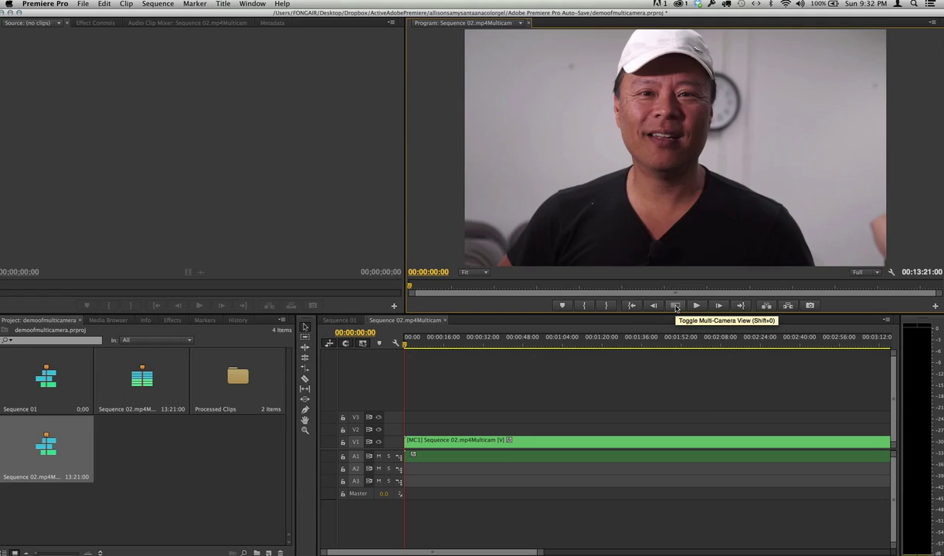
pyautogui.click(676, 306)
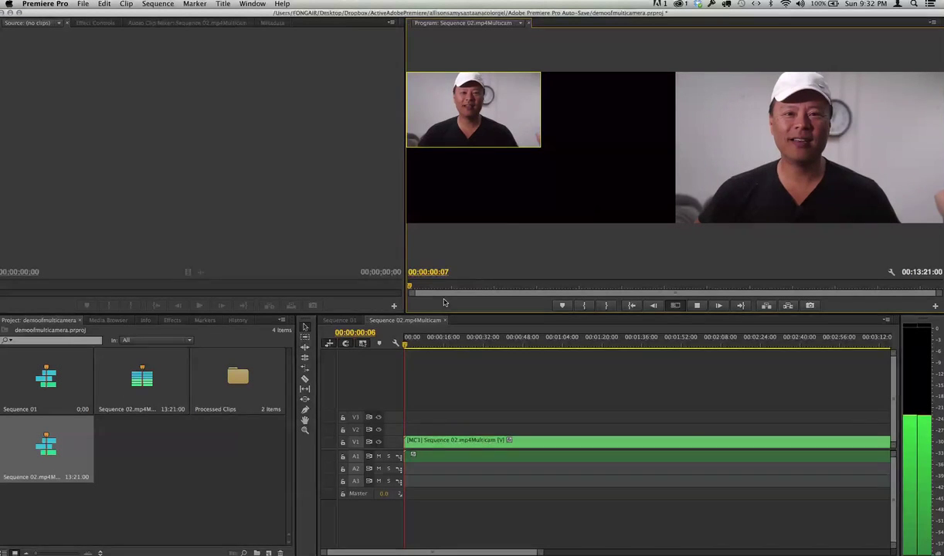
# Stop playback, zoom the timeline out to fit the 13-minute clip, and scrub to later footage.
pyautogui.press('space')
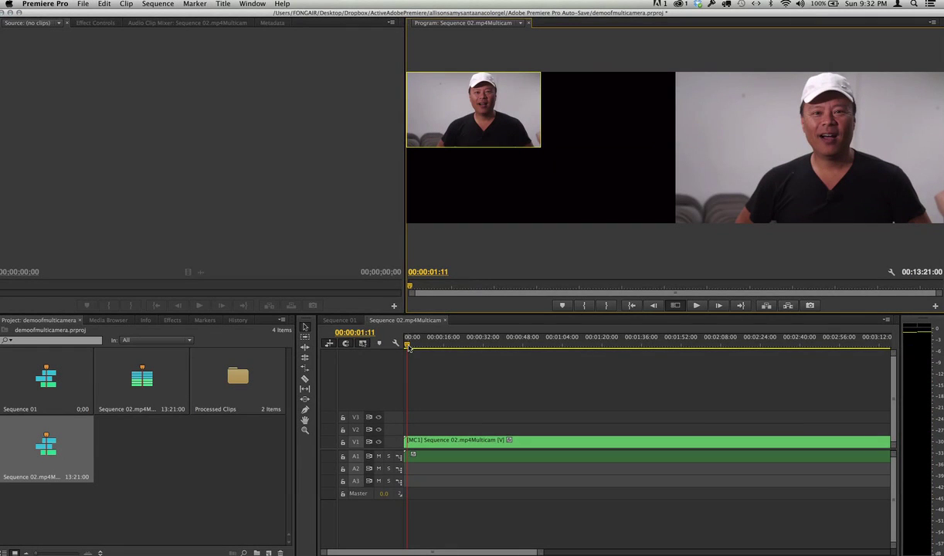
pyautogui.moveTo(408, 347); pyautogui.dragTo(658, 349)
pyautogui.press('-')
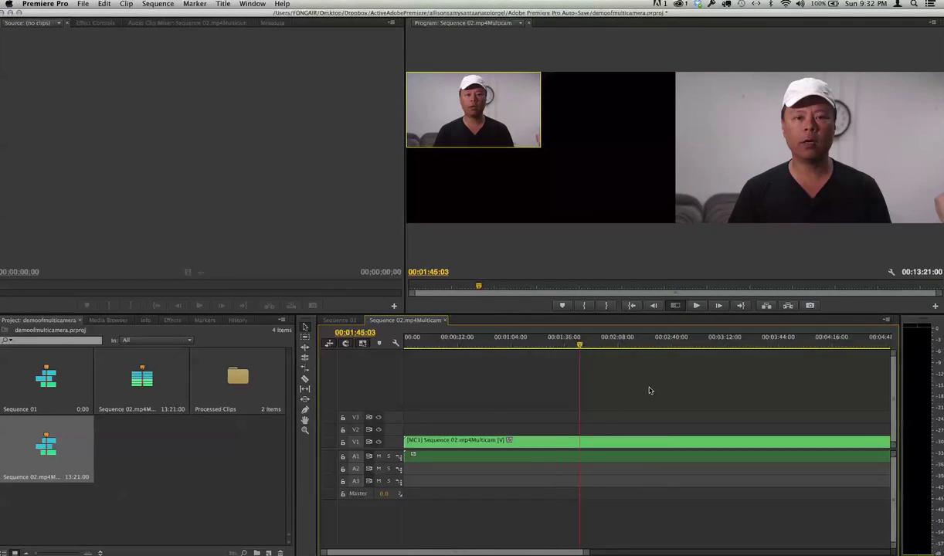
pyautogui.press('-')
pyautogui.press('-')
pyautogui.press('-')
pyautogui.press('-')
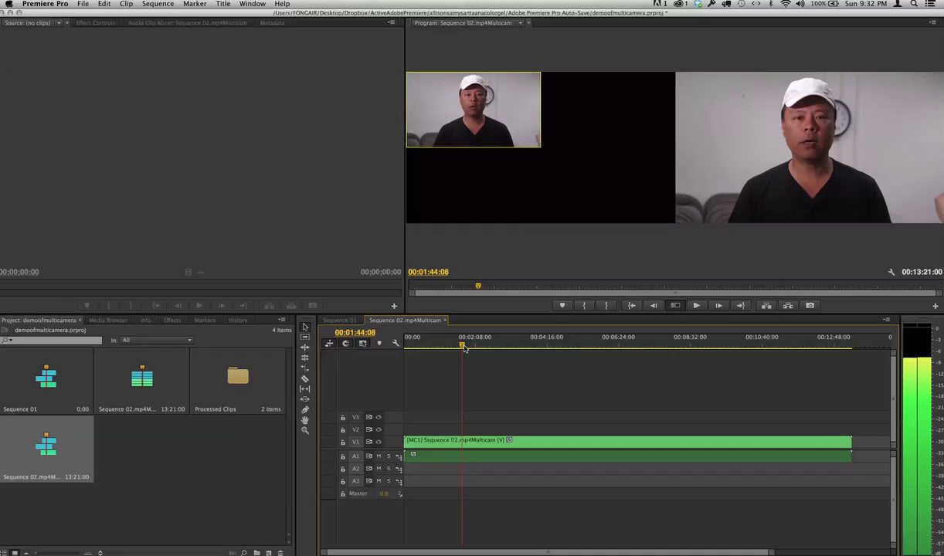
pyautogui.moveTo(464, 349); pyautogui.dragTo(550, 368)
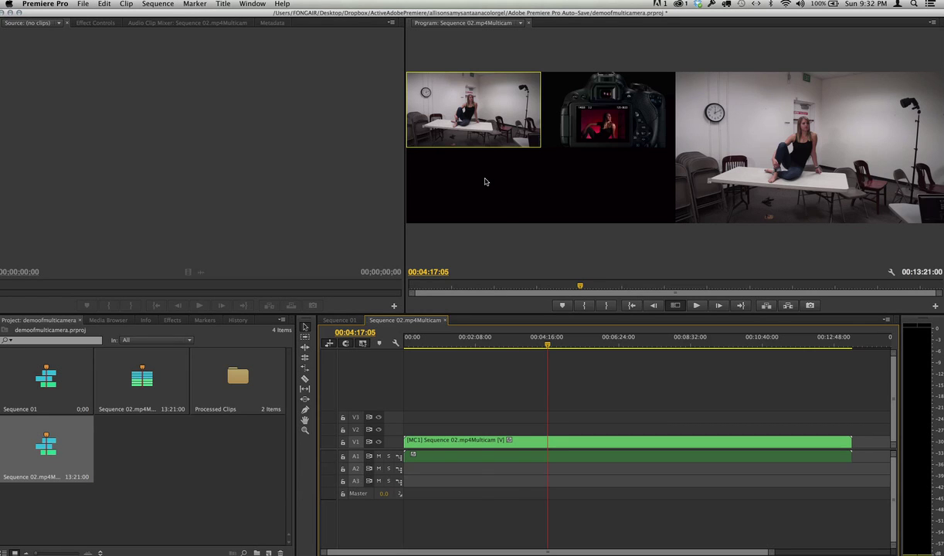
# During playback, switch live to camera 2, back to camera 1, then camera 2 again.
pyautogui.press('XF86AudioLowerVolume')
pyautogui.press('XF86AudioLowerVolume')
pyautogui.press('XF86AudioLowerVolume')
pyautogui.press('XF86AudioLowerVolume')
pyautogui.press('XF86AudioLowerVolume')
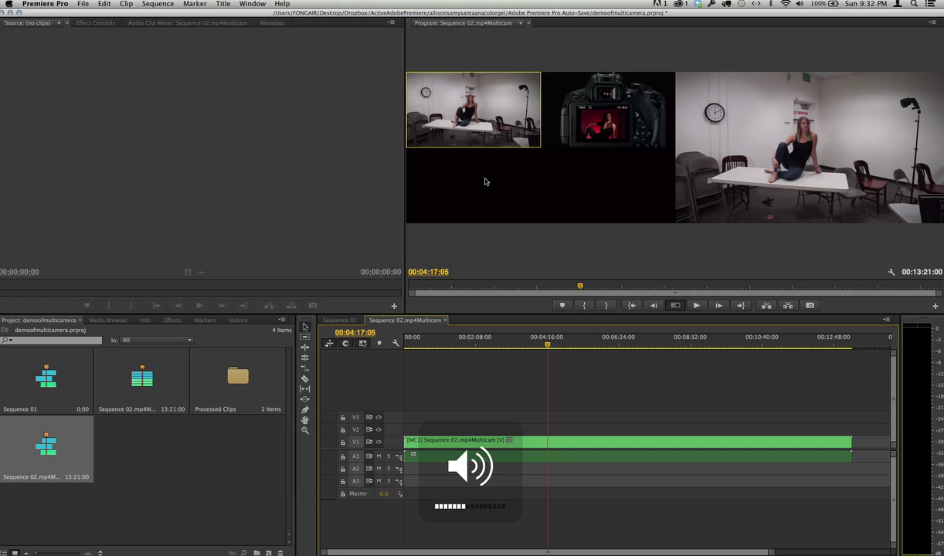
pyautogui.press('space')
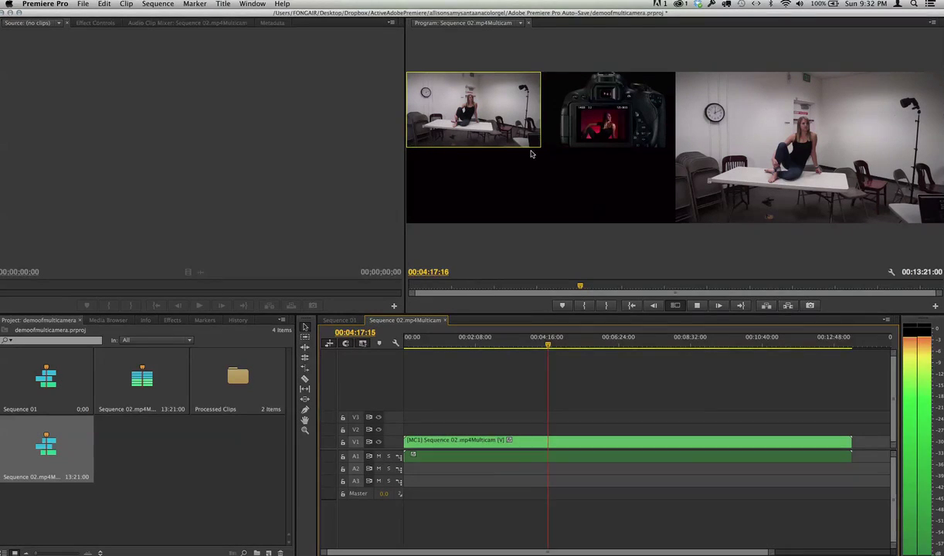
pyautogui.click(621, 127)
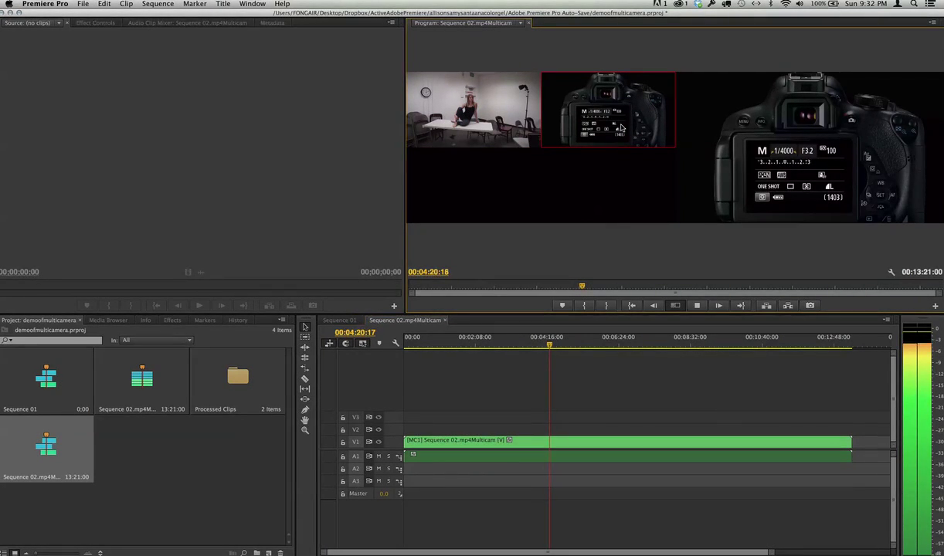
pyautogui.click(485, 117)
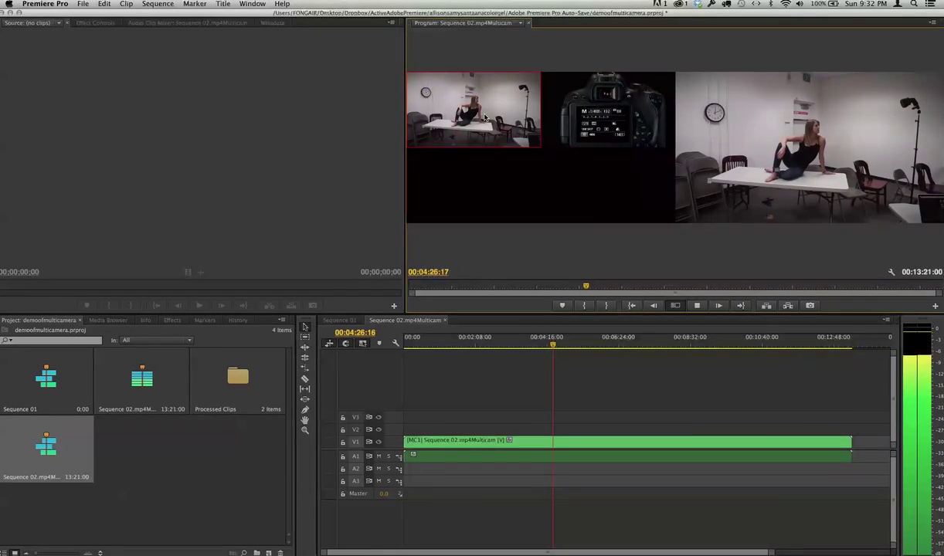
pyautogui.click(615, 120)
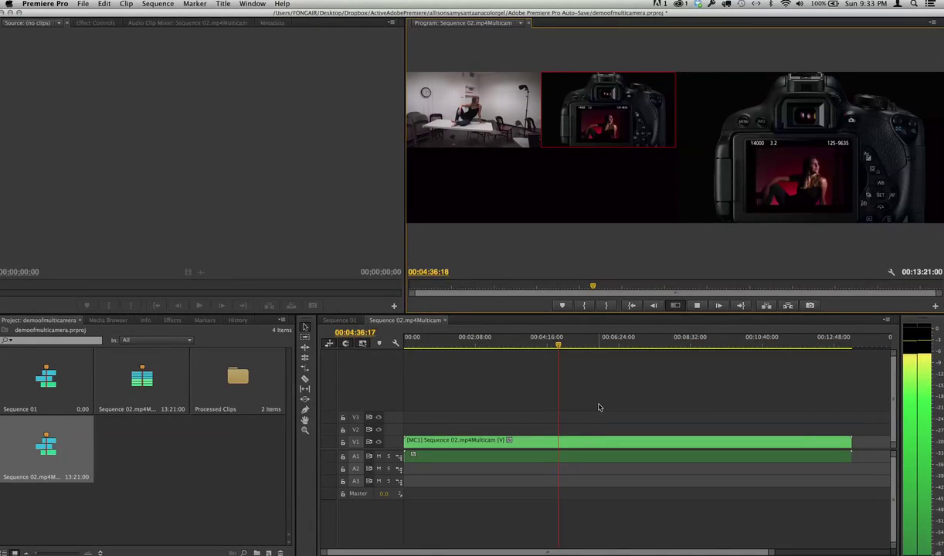
pyautogui.press('space')
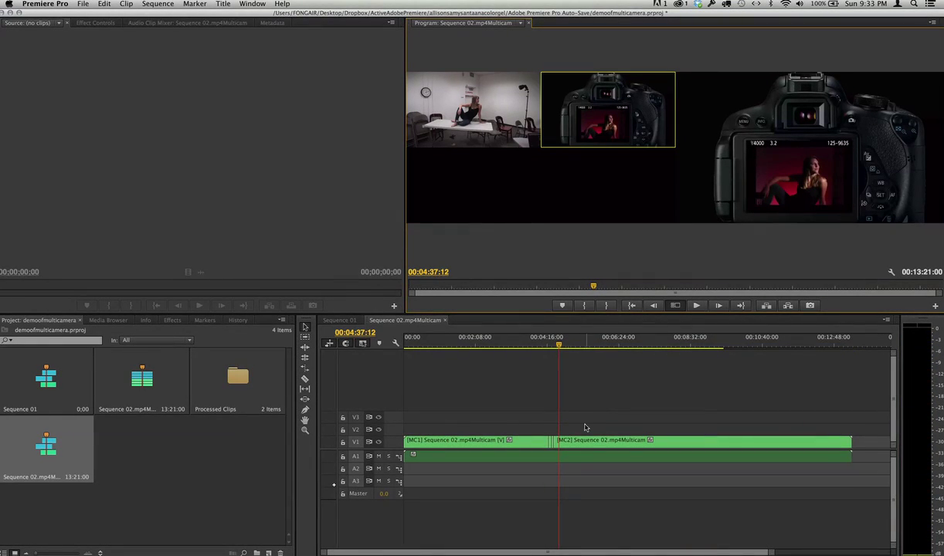
# Select the MC1 clip and zoom the timeline in around the playhead.
pyautogui.click(394, 448)
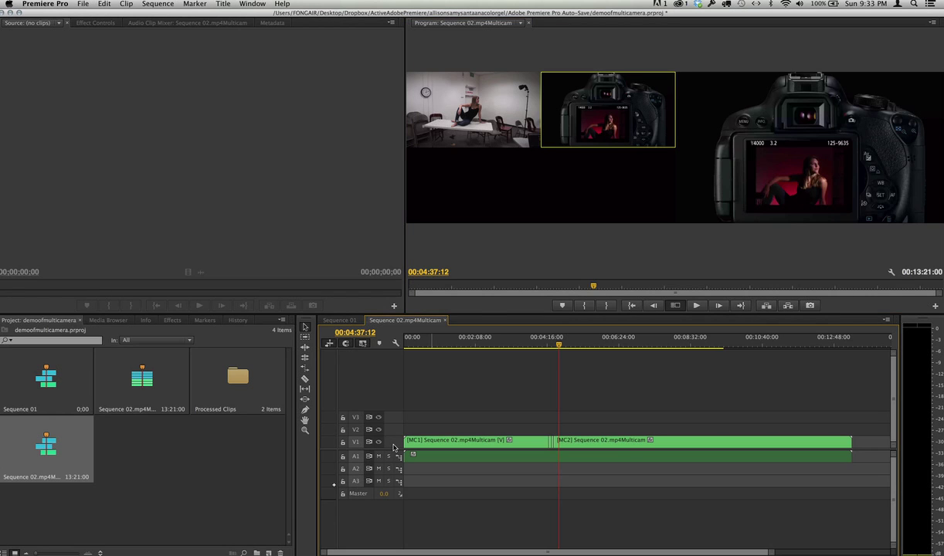
pyautogui.click(467, 442)
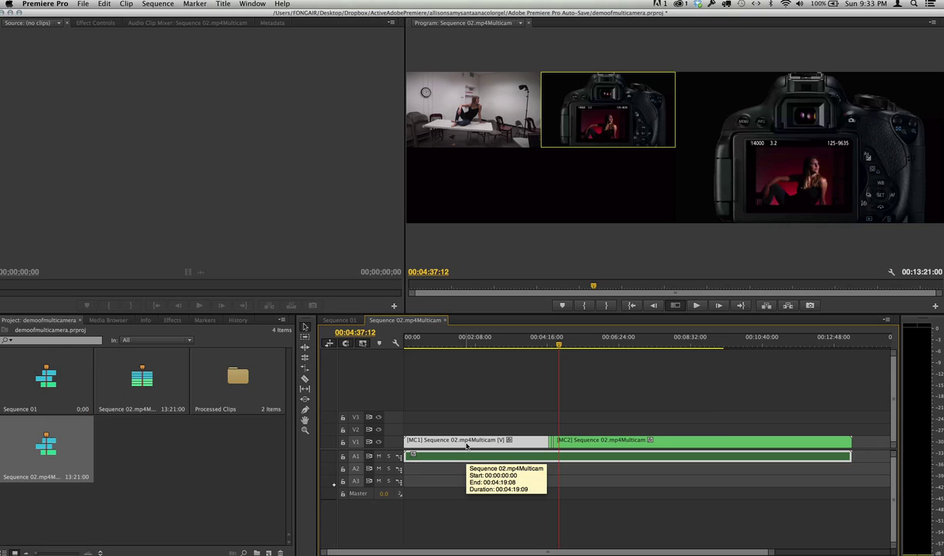
pyautogui.press('=')
pyautogui.press('=')
pyautogui.press('=')
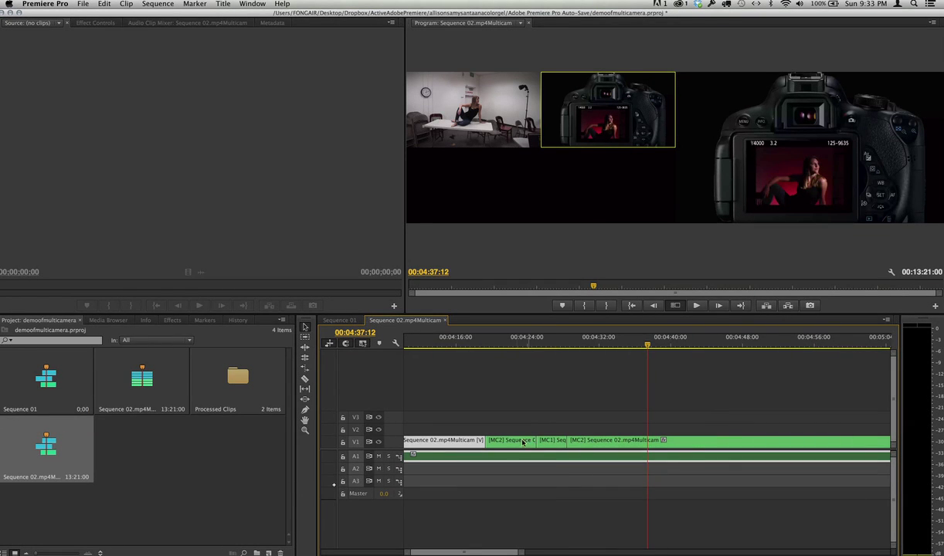
# Replay from 04:14:04 with angle keys 2, 1, 2, then show the Media Browser's source clips.
pyautogui.click(440, 346)
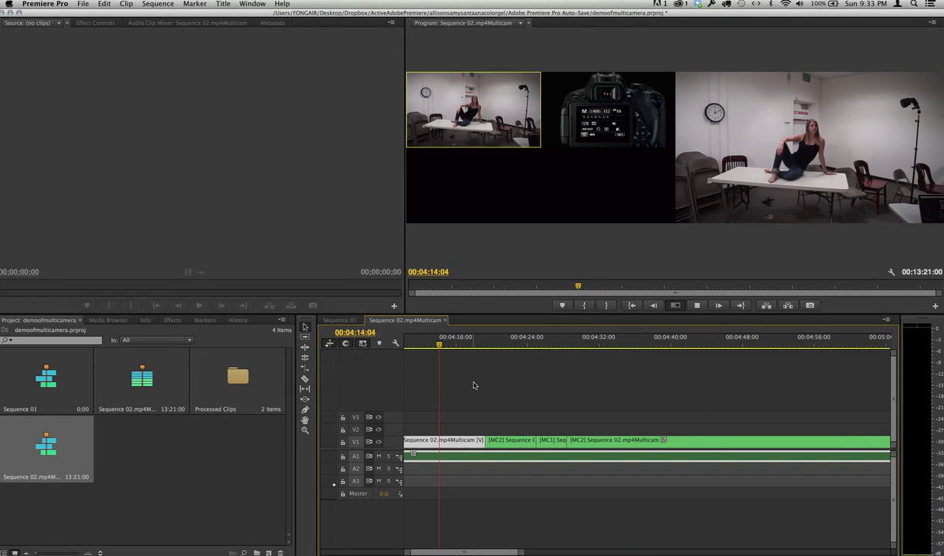
pyautogui.press('space')
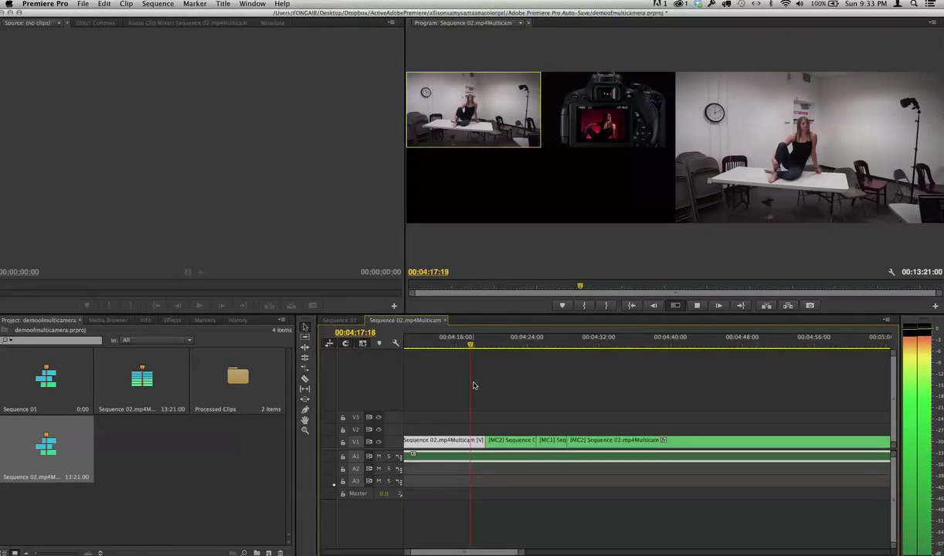
pyautogui.press('2')
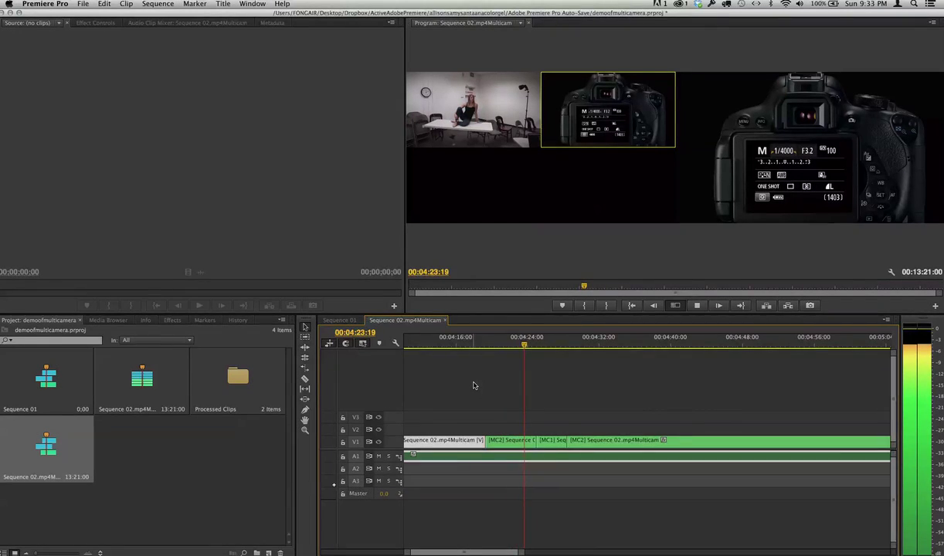
pyautogui.press('1')
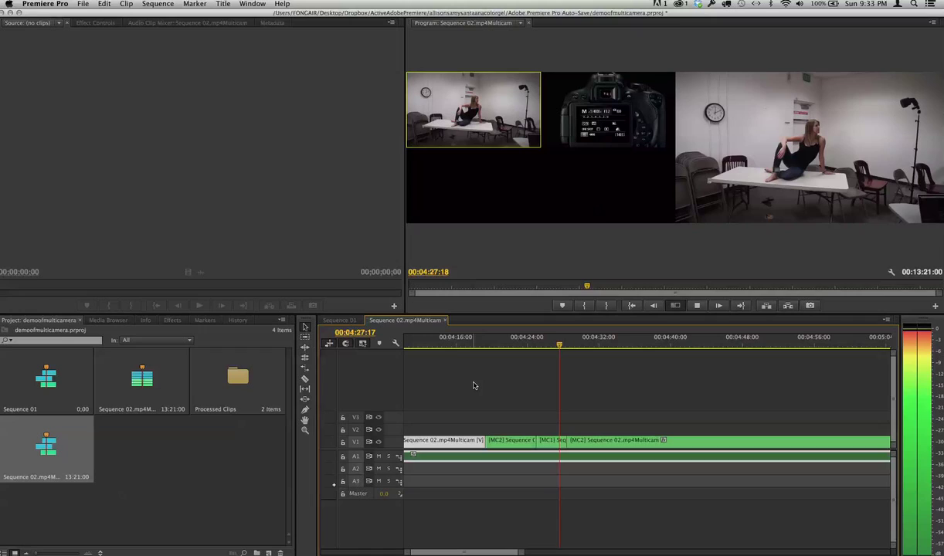
pyautogui.press('2')
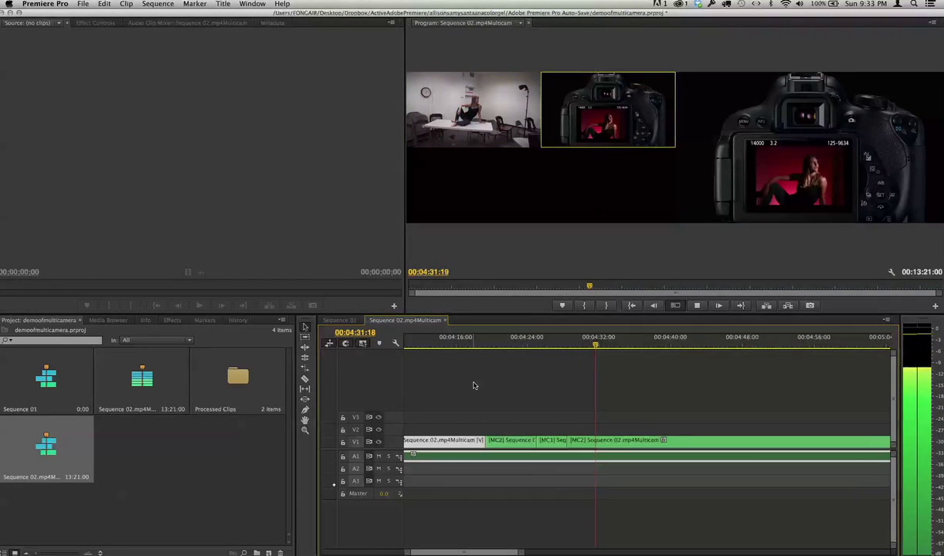
pyautogui.press('space')
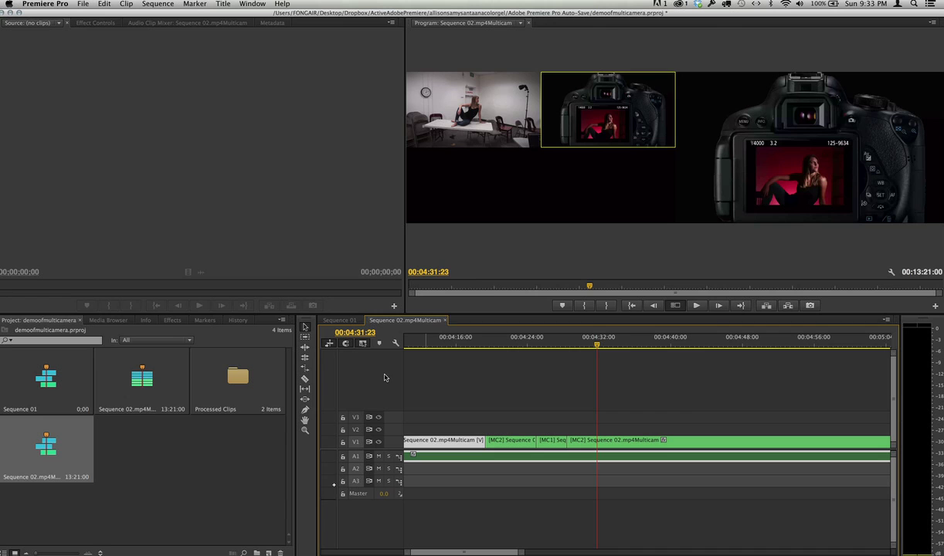
pyautogui.click(108, 320)
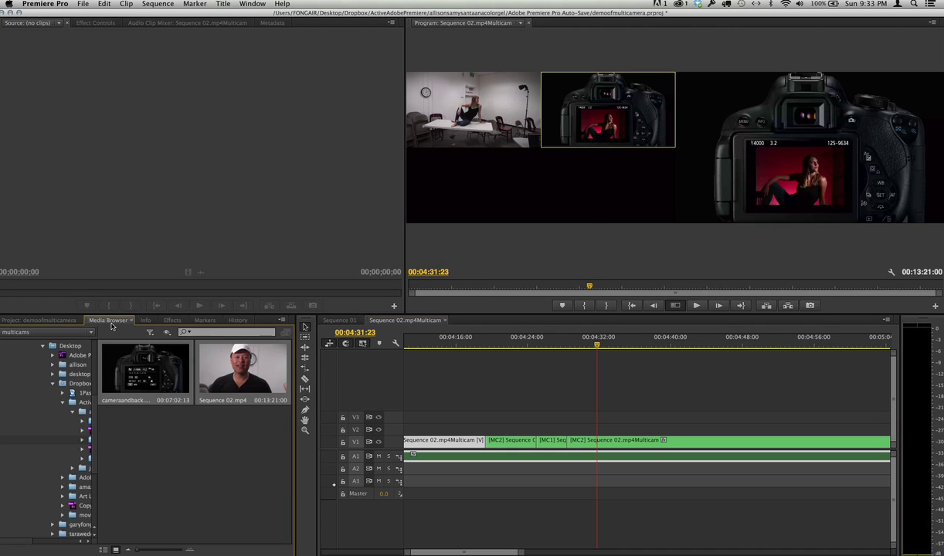
# Switch to the Project panel listing Sequence 01, both multicam items and Processed Clips.
pyautogui.click(50, 322)
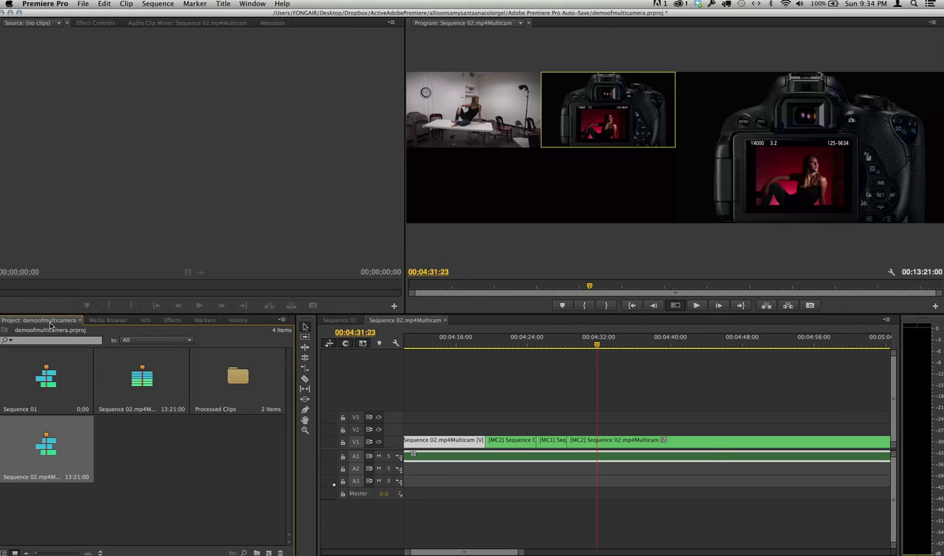